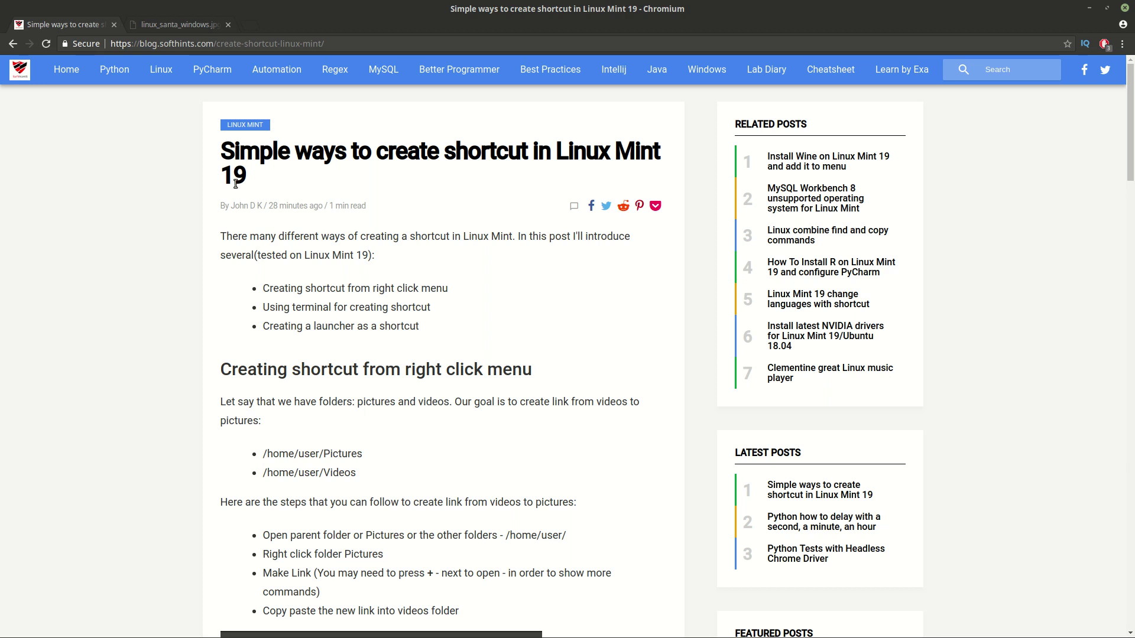
- Switch to the Chromium tab showing the linux_santa_windows.jpg cartoon
{"action": "left_click", "coordinate": [174, 28]}
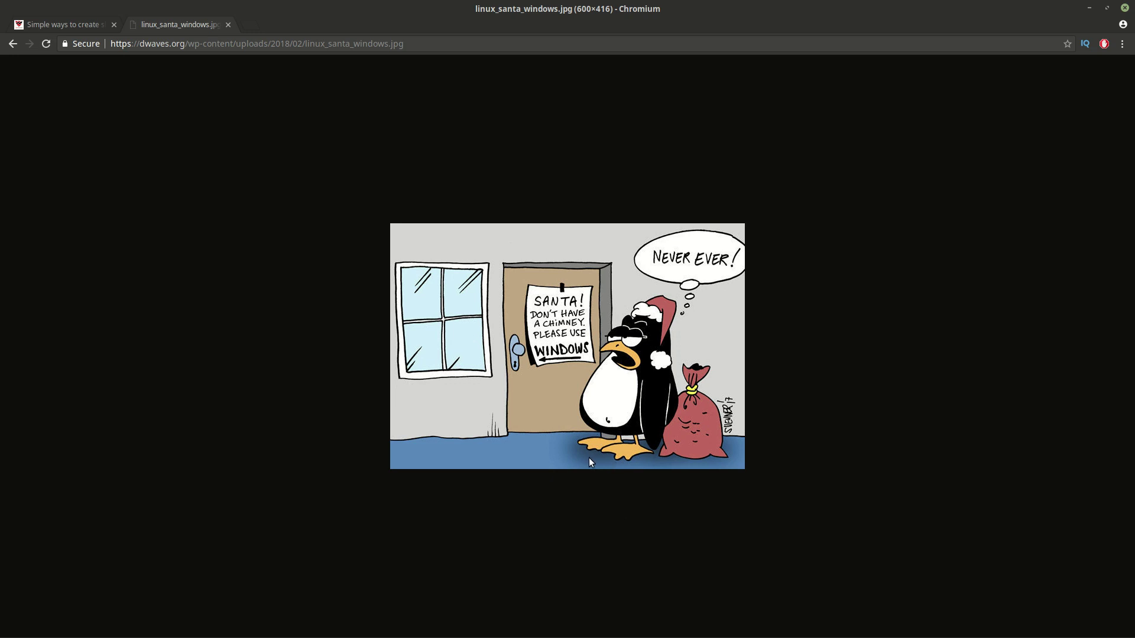
- Go back to the shortcut article tab and highlight its first two shortcut methods
{"action": "left_click", "coordinate": [72, 28]}
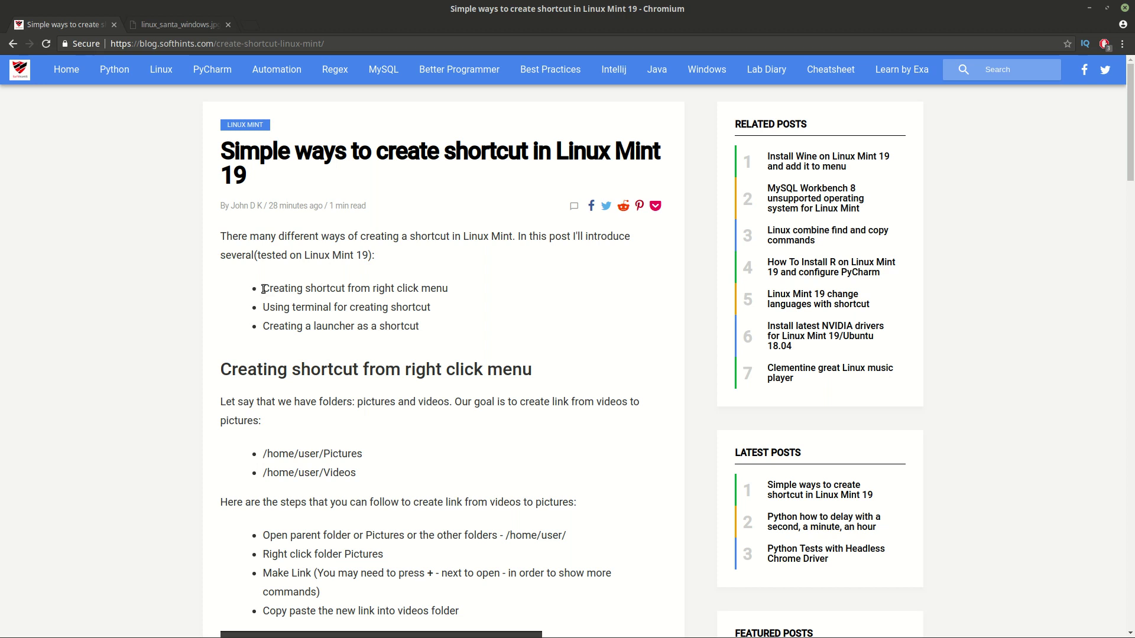
{"action": "left_click_drag", "start_coordinate": [263, 288], "coordinate": [415, 307]}
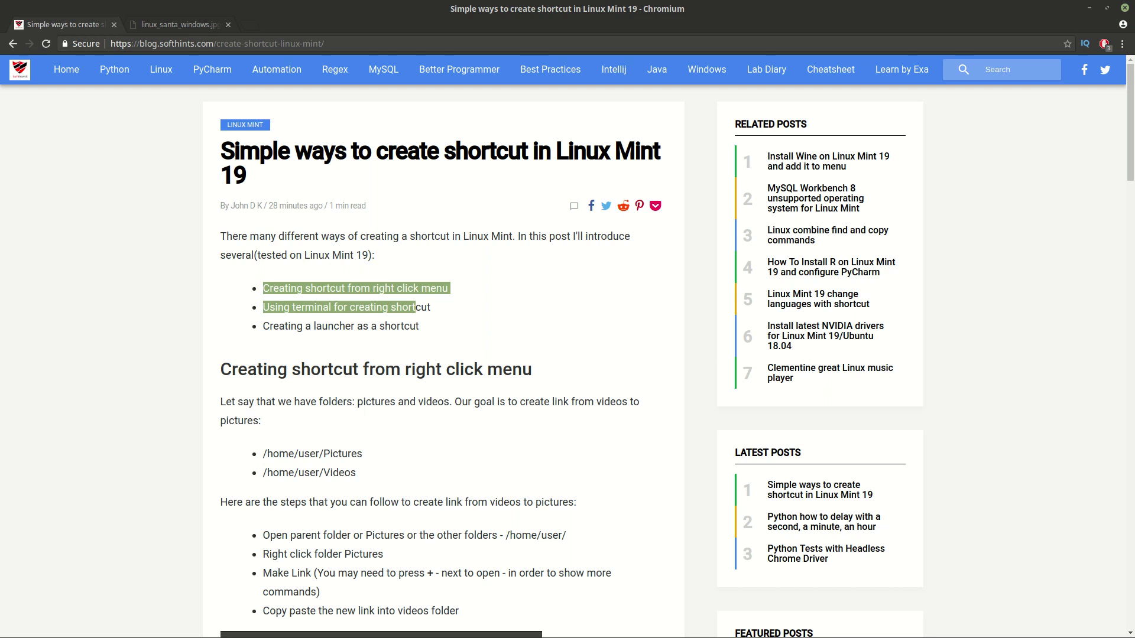
- Switch to Nemo and go up to the /tmp/test folder
{"action": "key", "text": "alt+Tab"}
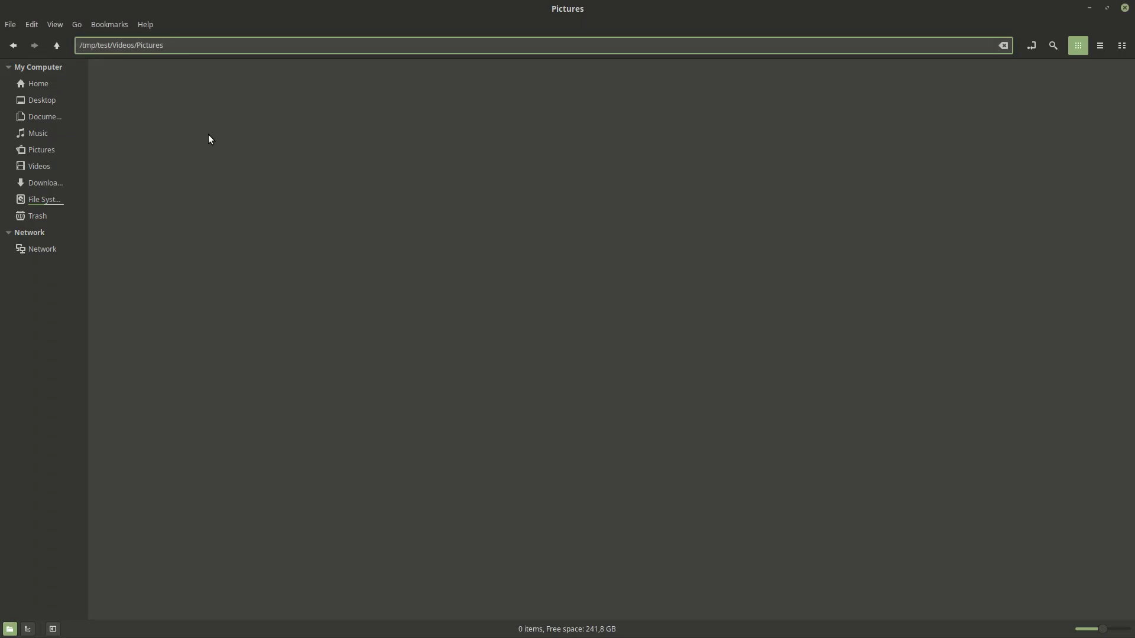
{"action": "left_click", "coordinate": [221, 128]}
{"action": "left_click", "coordinate": [58, 47]}
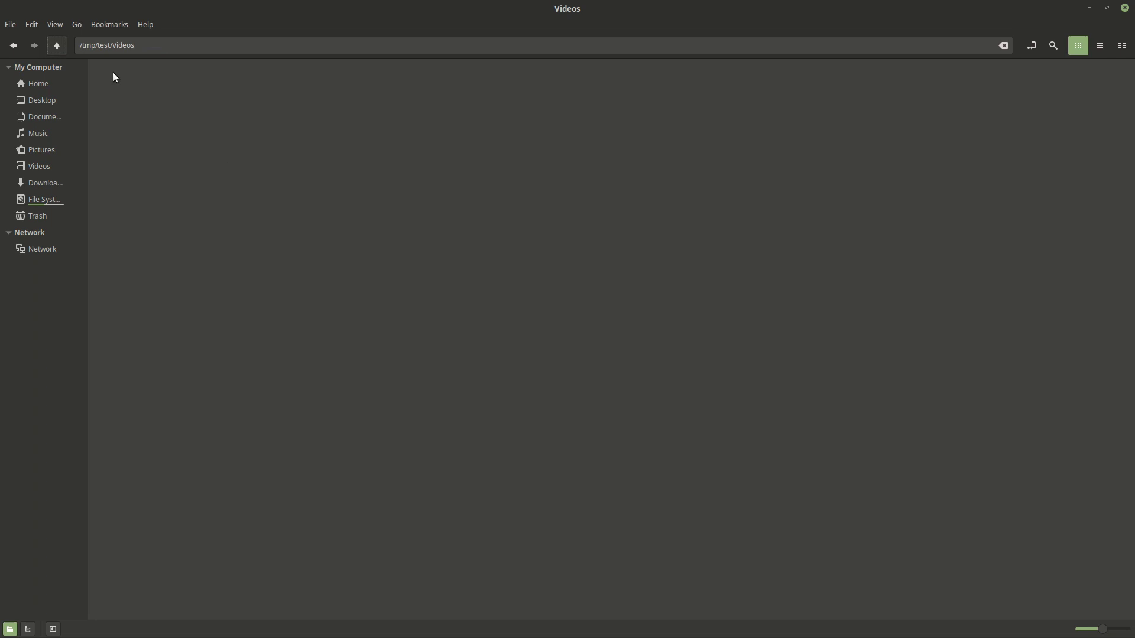
{"action": "left_click", "coordinate": [58, 46]}
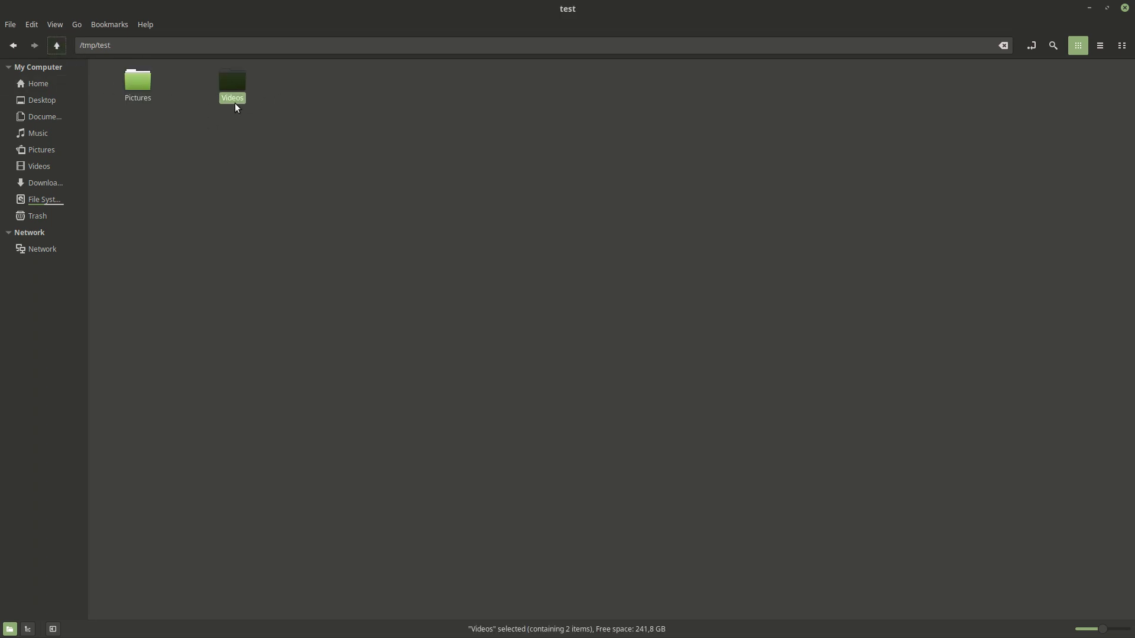
- Delete both leftover items in Videos, then return to /tmp/test and select Pictures
{"action": "double_click", "coordinate": [236, 86]}
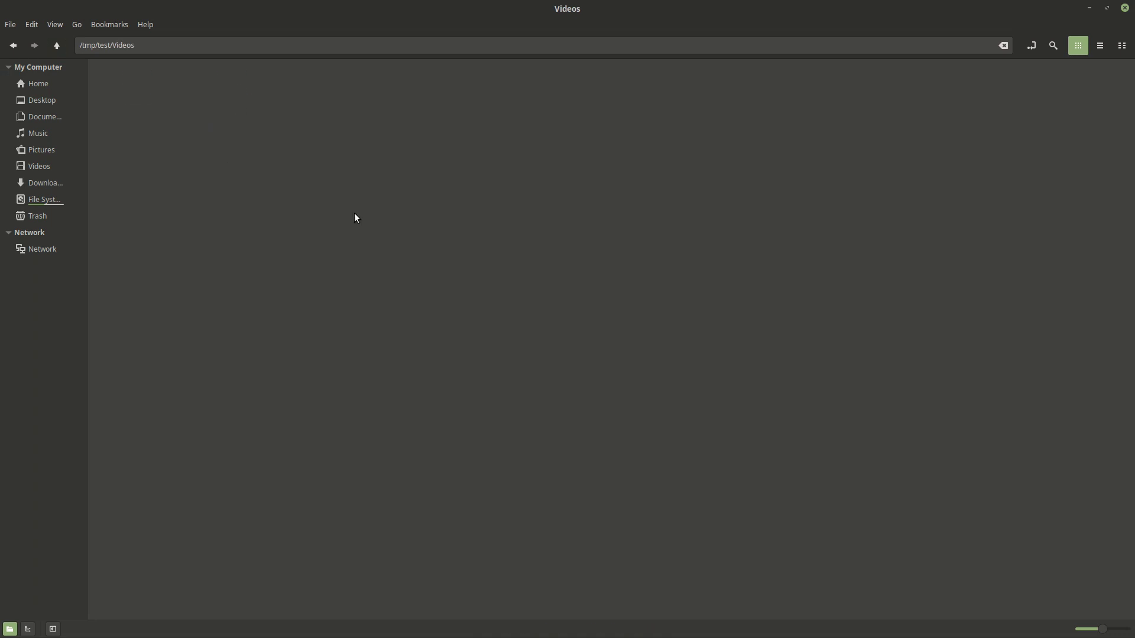
{"action": "left_click_drag", "start_coordinate": [354, 213], "coordinate": [90, 38]}
{"action": "key", "text": "Delete"}
{"action": "left_click", "coordinate": [52, 41]}
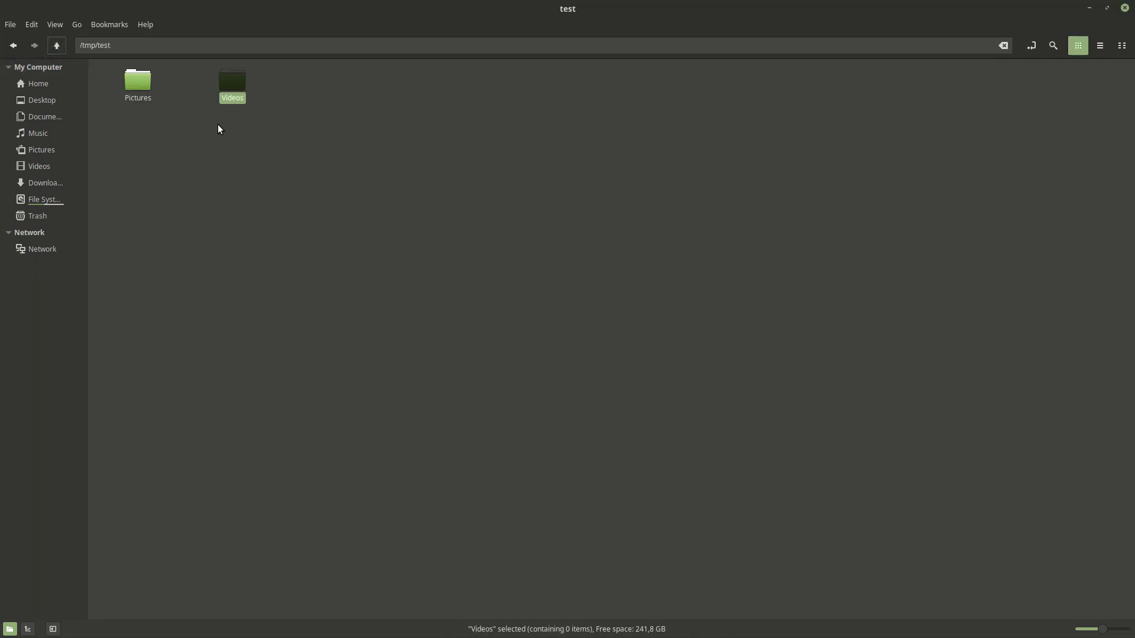
{"action": "left_click", "coordinate": [141, 83]}
- Create a symbolic link to Pictures with Make Link from its expanded context menu
{"action": "right_click", "coordinate": [138, 84]}
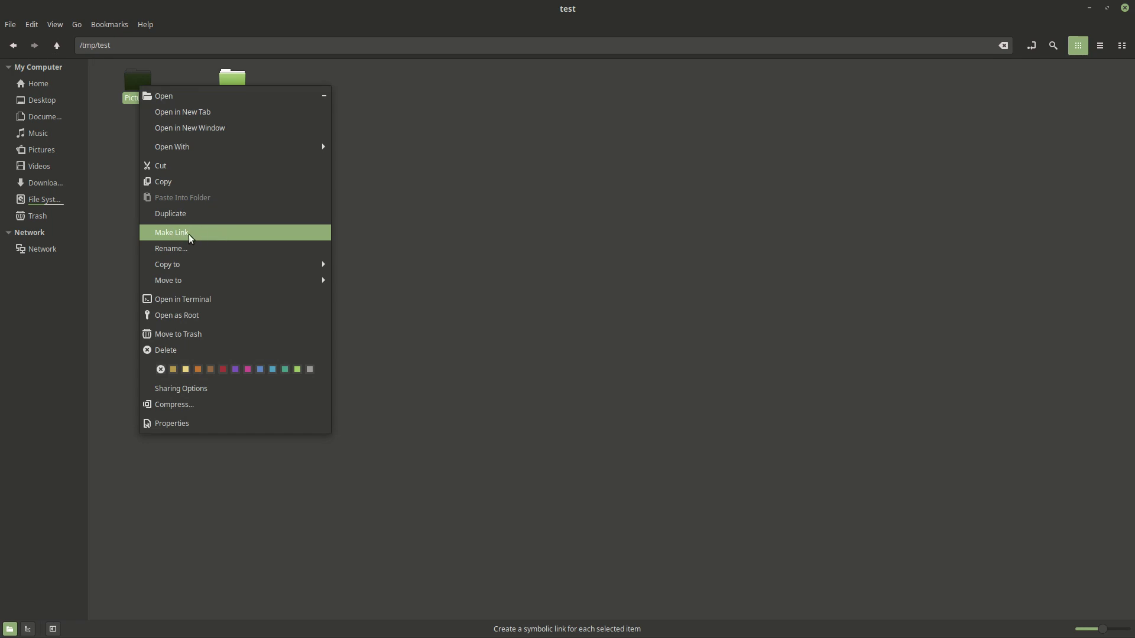
{"action": "left_click", "coordinate": [325, 97]}
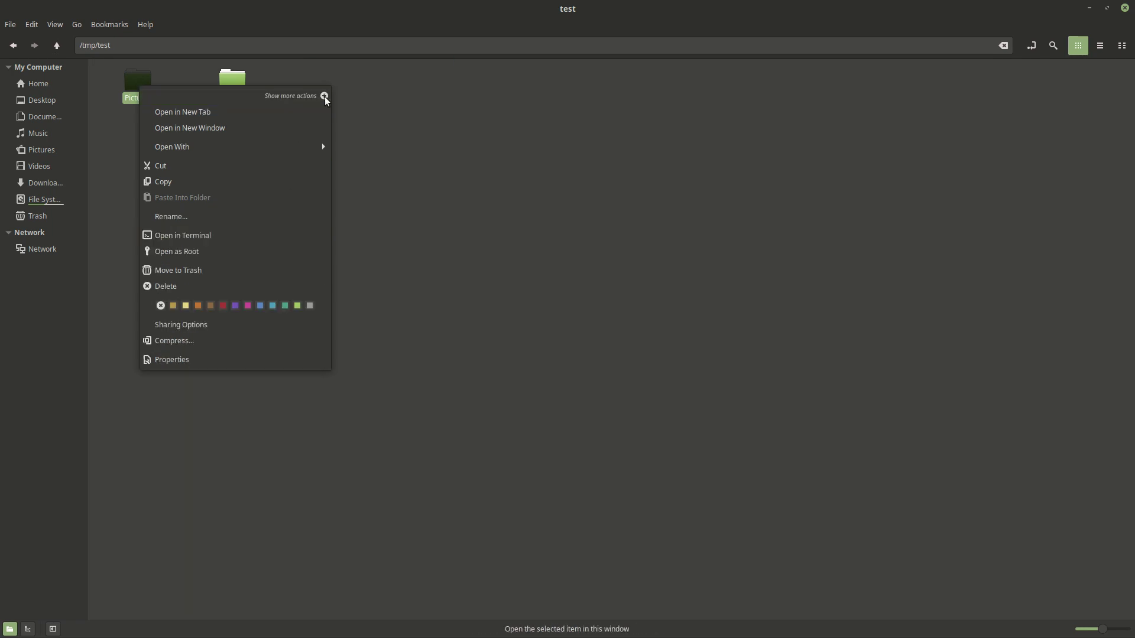
{"action": "left_click", "coordinate": [325, 97]}
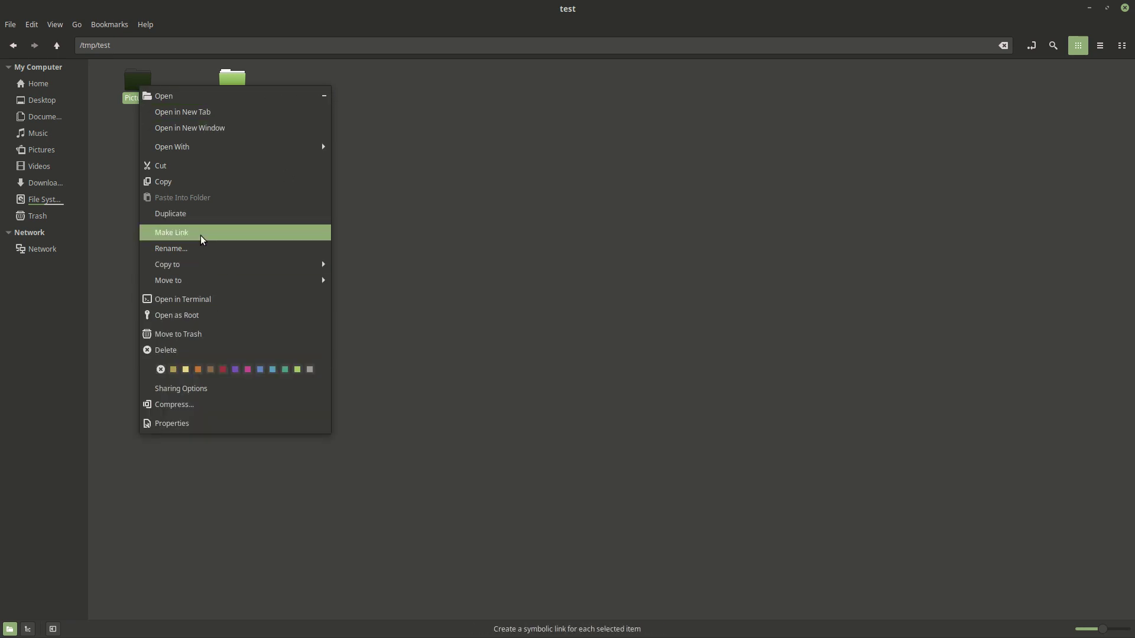
{"action": "left_click", "coordinate": [201, 236]}
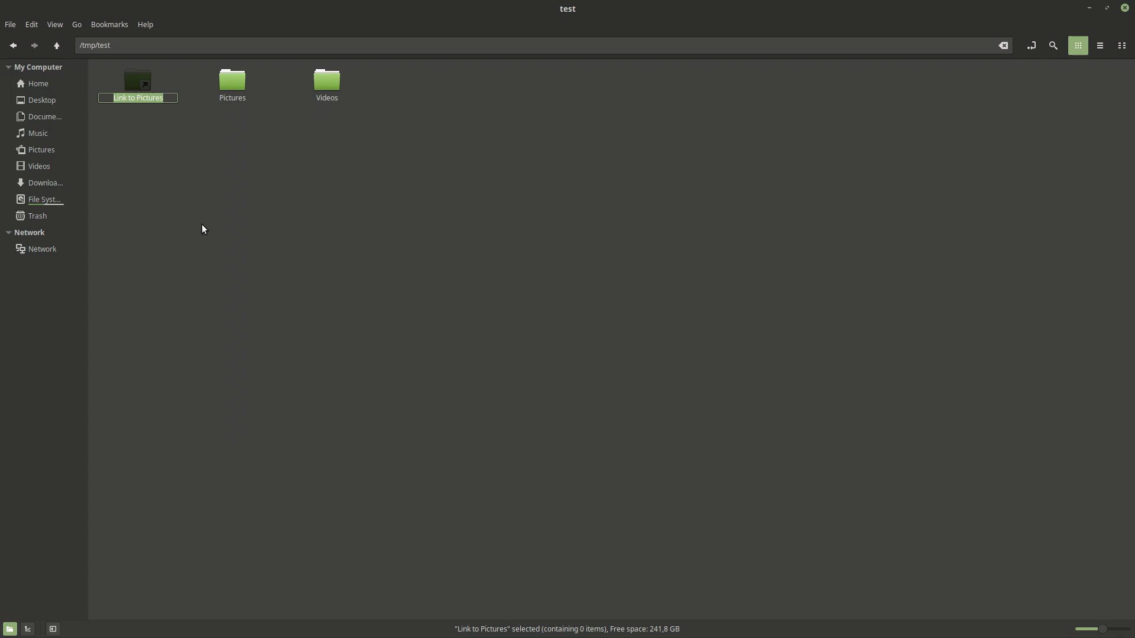
{"action": "type", "text": "link"}
- Confirm the name 'link' and cut-and-paste that symlink into the Videos folder
{"action": "key", "text": "Return"}
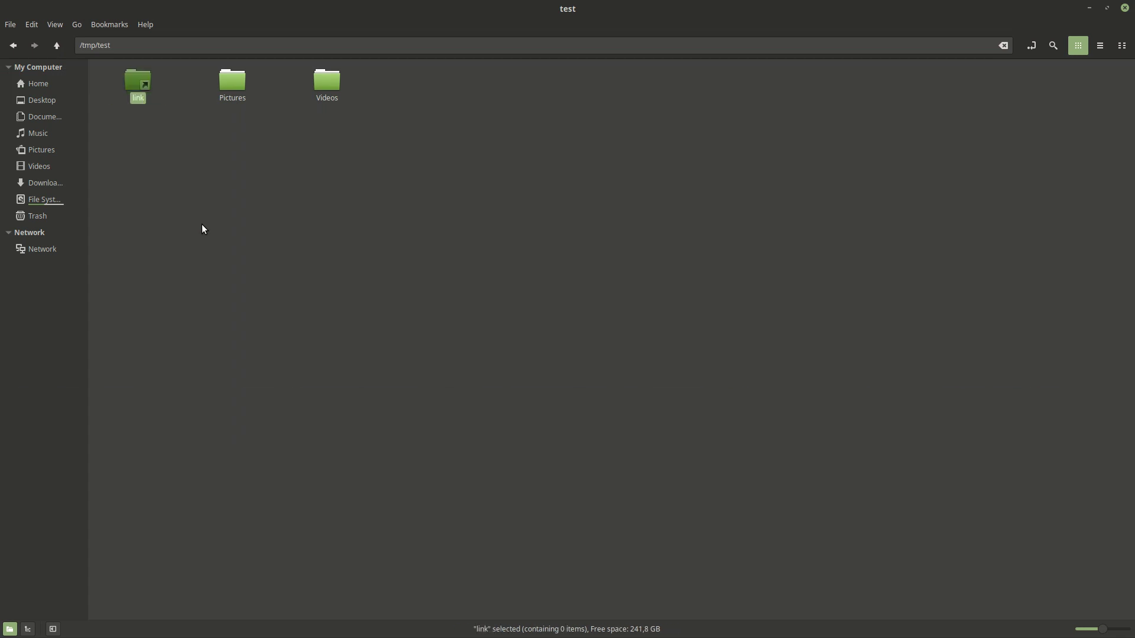
{"action": "key", "text": "ctrl+x"}
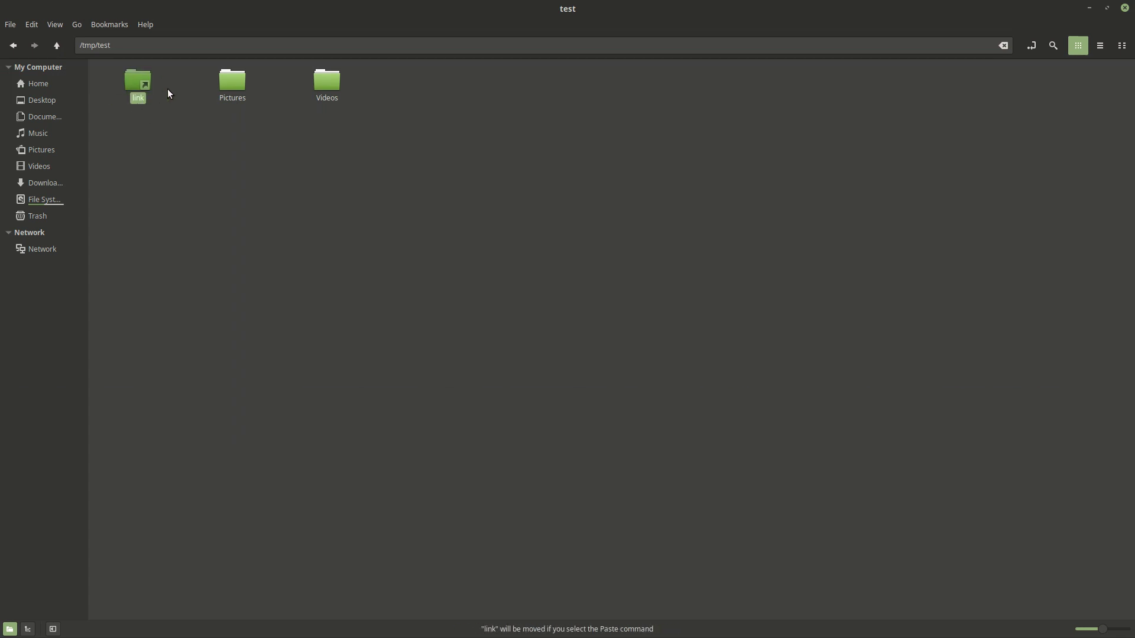
{"action": "double_click", "coordinate": [334, 88]}
{"action": "key", "text": "ctrl+v"}
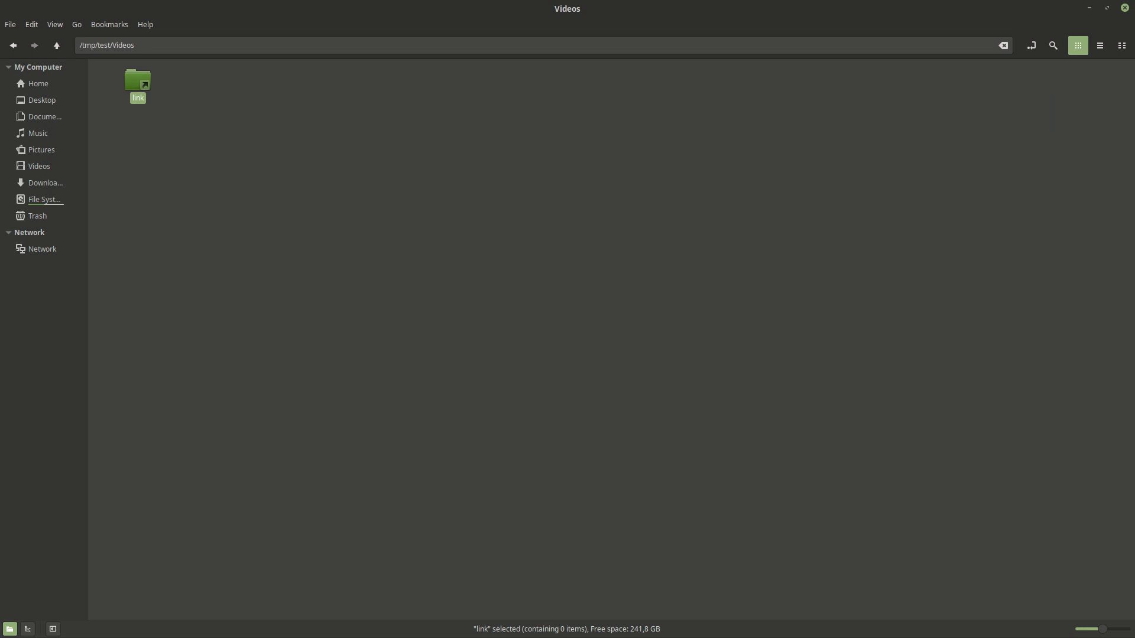
- Rerun ln -s /tmp/test/Pictures /tmp/test/Videos in the terminal
{"action": "key", "text": "alt+Tab"}
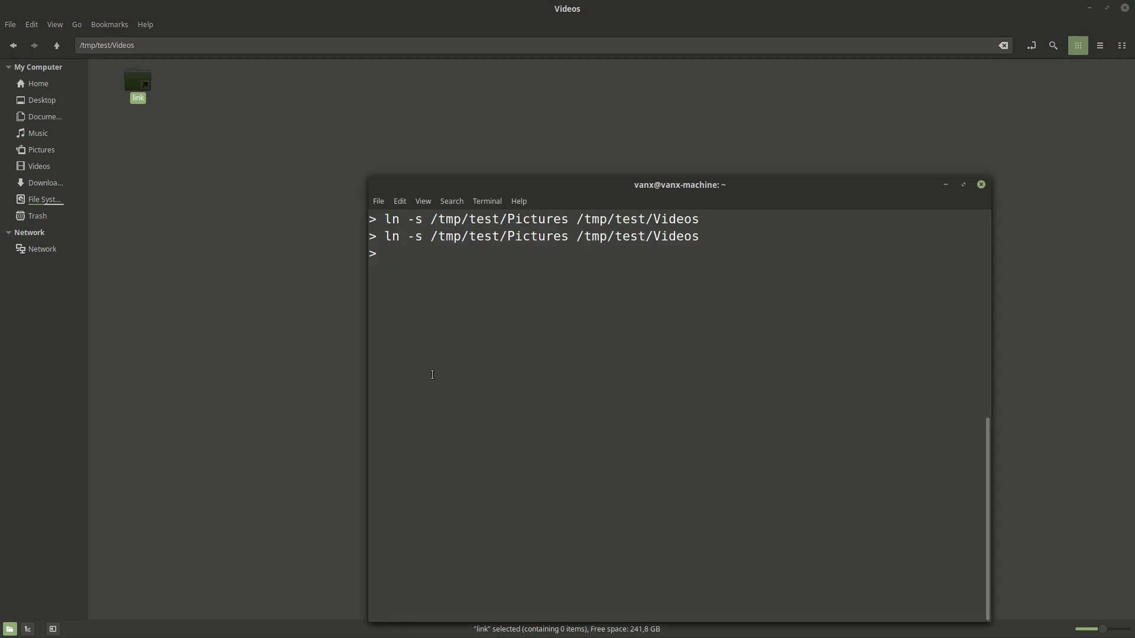
{"action": "key", "text": "Up"}
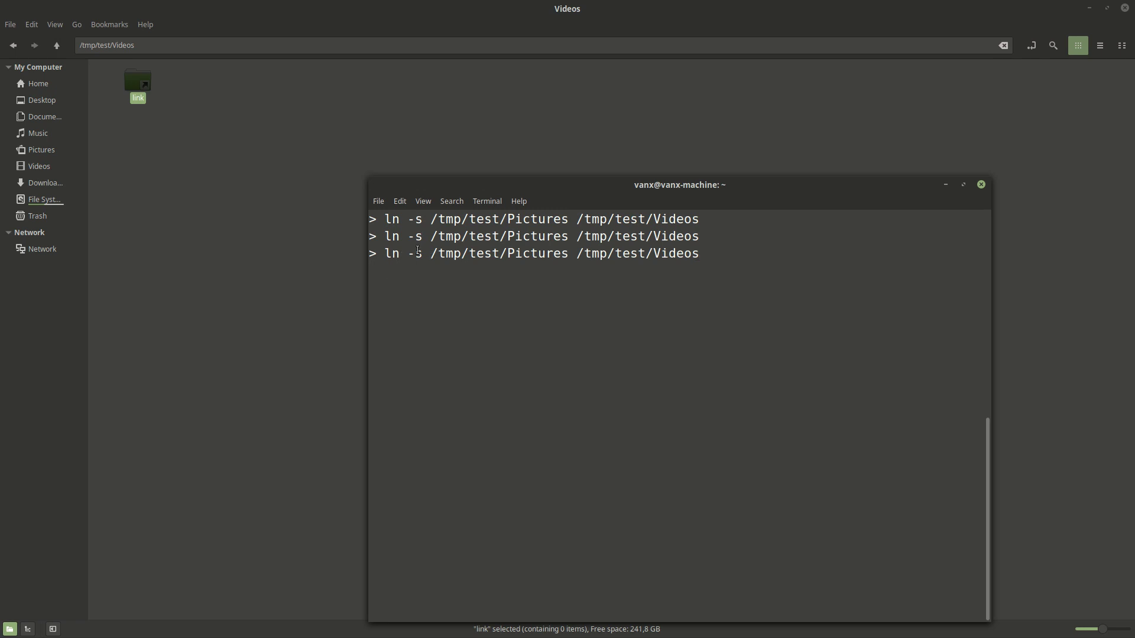
{"action": "left_click_drag", "start_coordinate": [433, 254], "coordinate": [695, 255]}
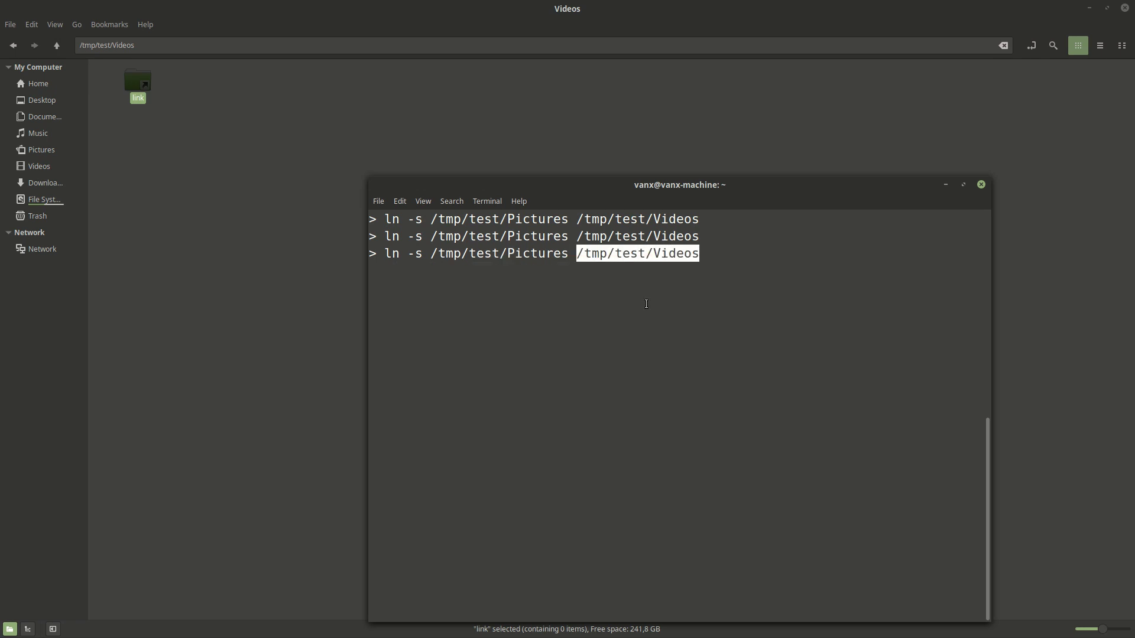
{"action": "left_click", "coordinate": [788, 328]}
{"action": "key", "text": "Return"}
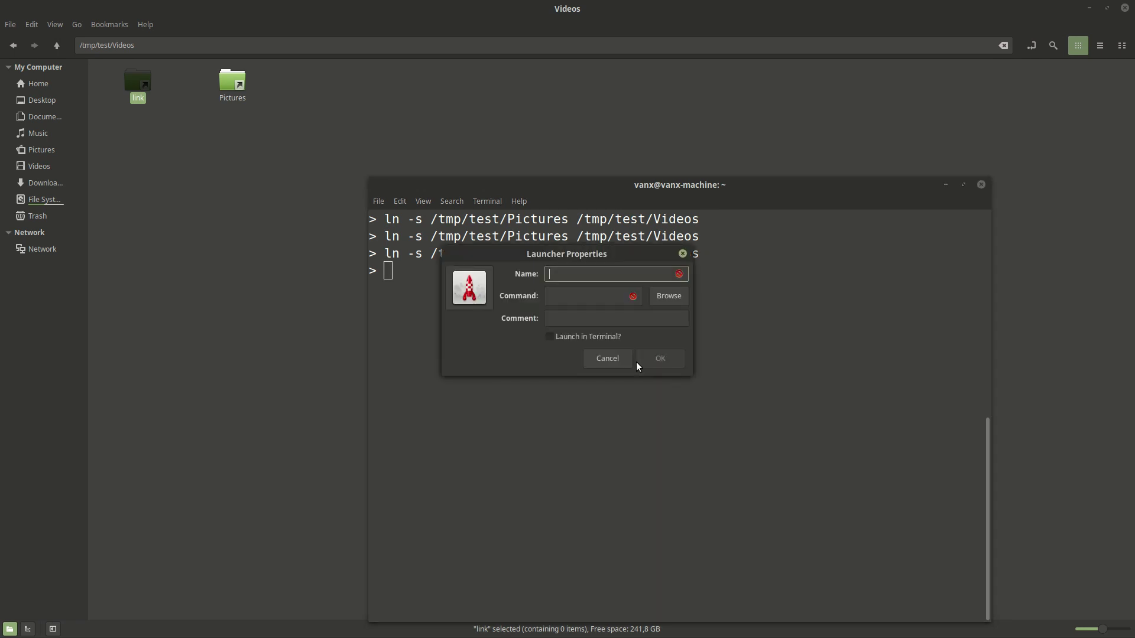
{"action": "type", "text": "Picture"}
{"action": "type", "text": "s"}
- Name the launcher Pictures with command nemo, then open /tmp/test/Pictures and select its path
{"action": "key", "text": "Tab"}
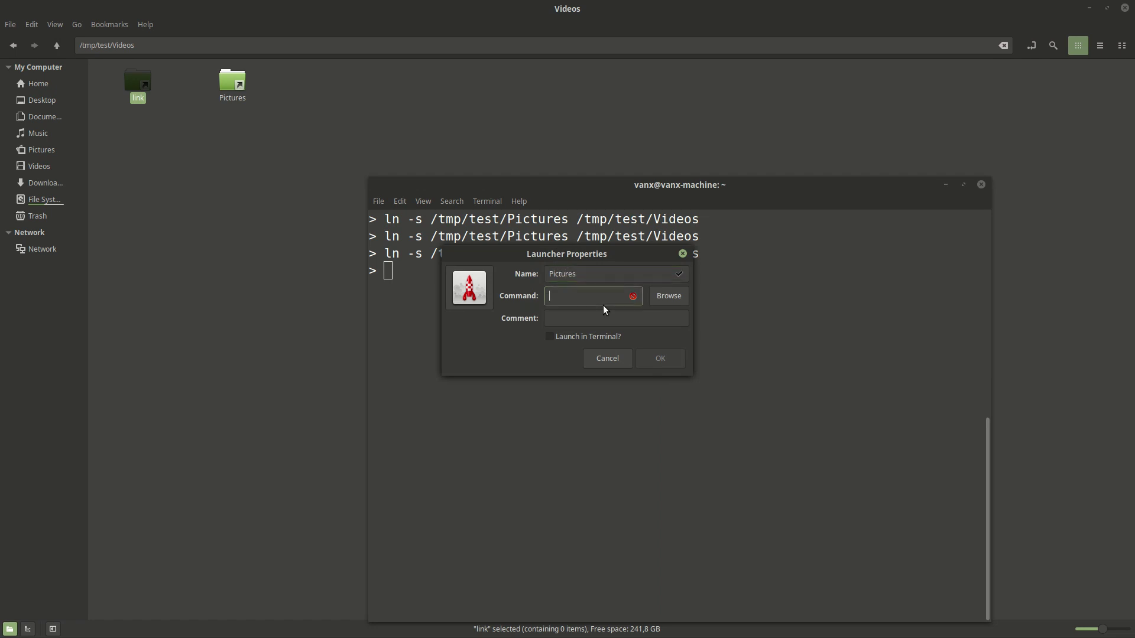
{"action": "type", "text": "n"}
{"action": "type", "text": "emo"}
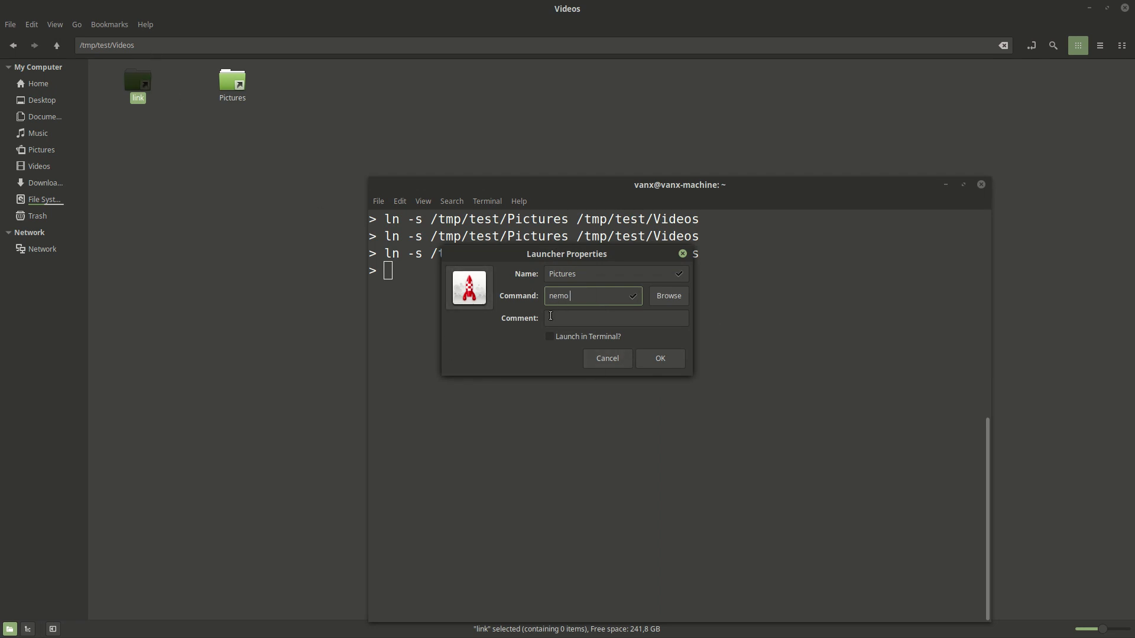
{"action": "left_click", "coordinate": [59, 45]}
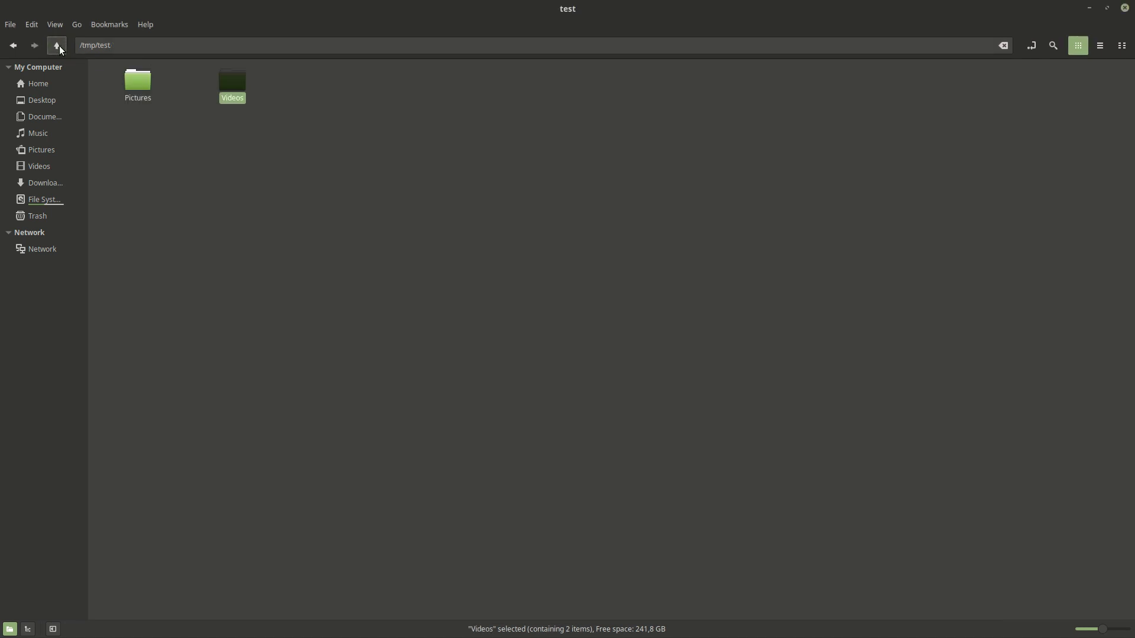
{"action": "double_click", "coordinate": [132, 76]}
{"action": "left_click", "coordinate": [173, 45]}
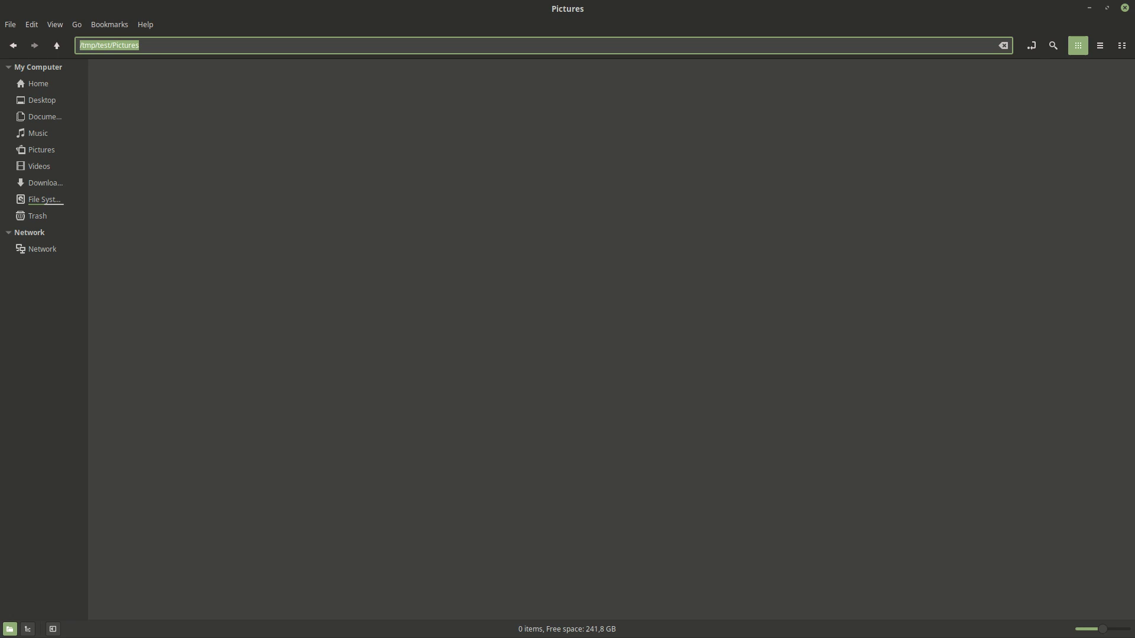
{"action": "type", "text": "/tmp/test/Pictures"}
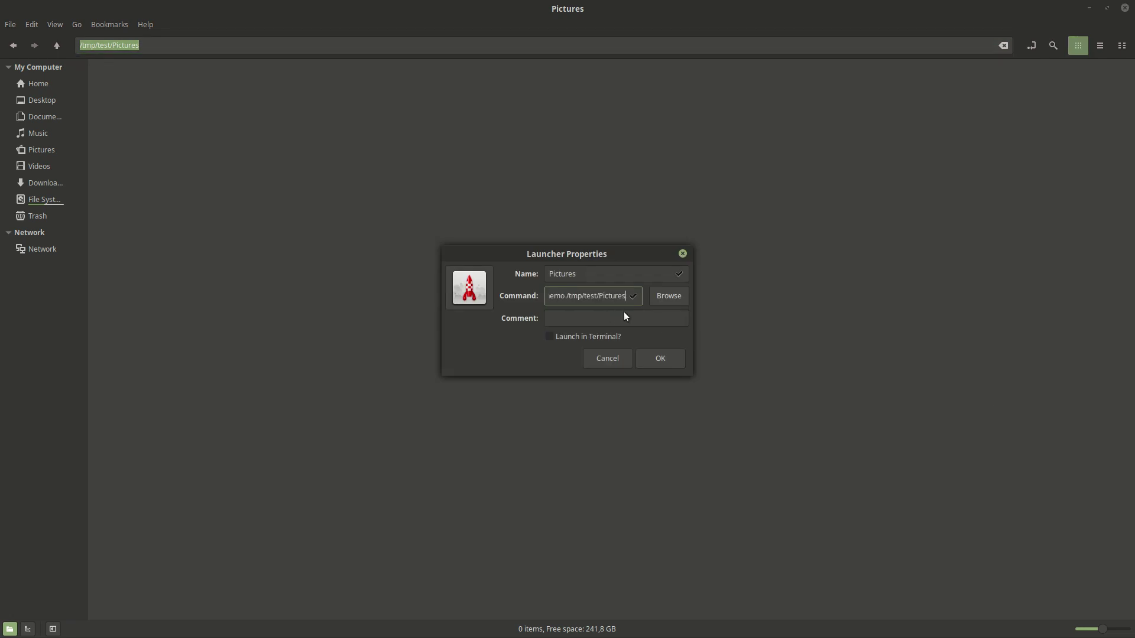
- Complete the launcher command as nemo /tmp/test/Pictures, moving on to Comment
{"action": "left_click", "coordinate": [560, 318]}
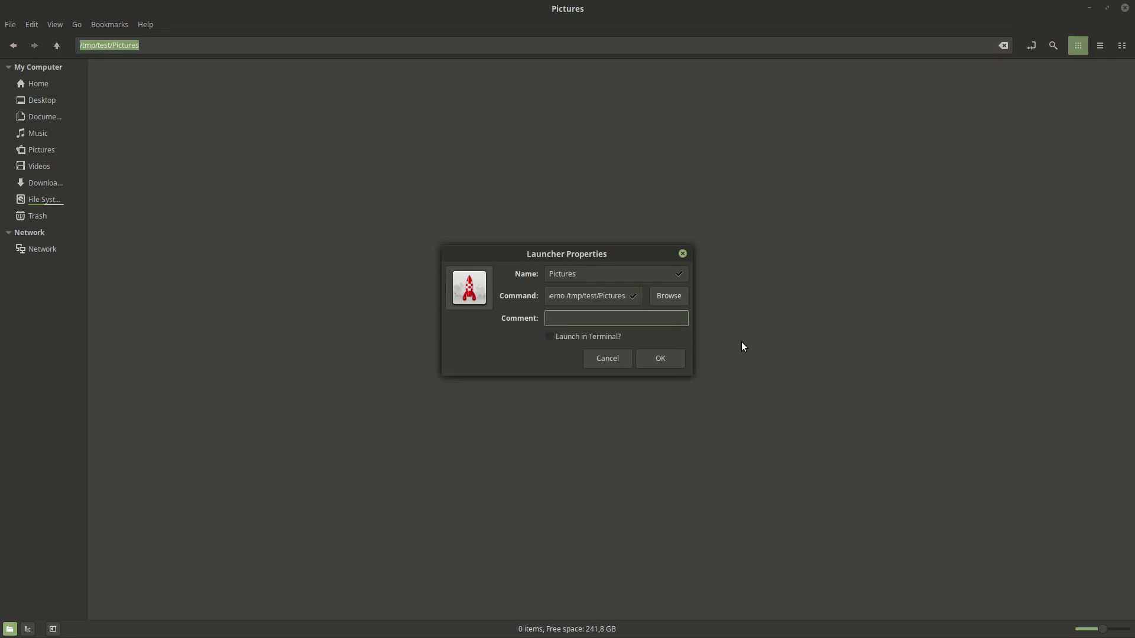